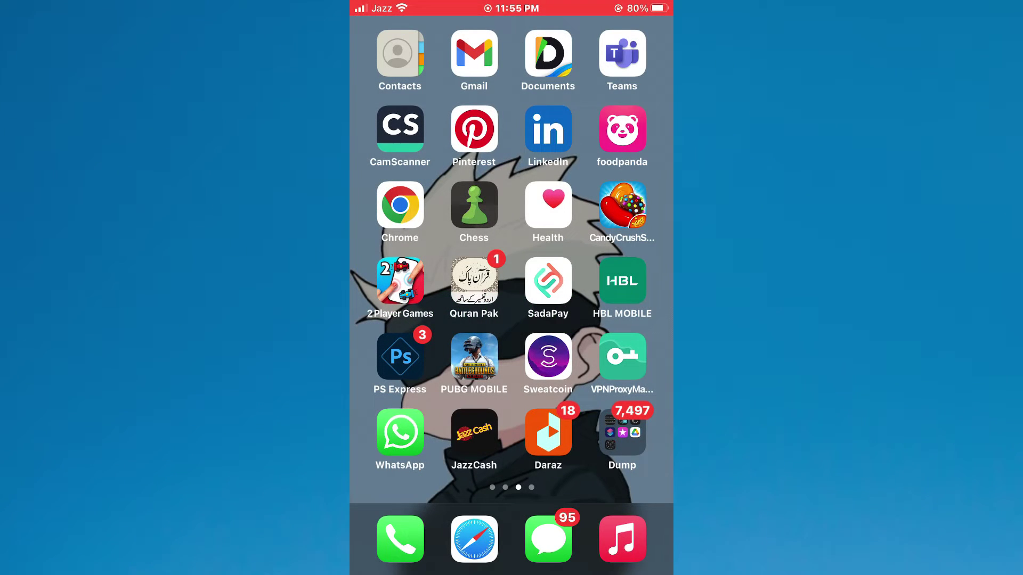
# - Launch WhatsApp from the iOS Home Screen to reach the Chats list
pyautogui.click(399, 433)
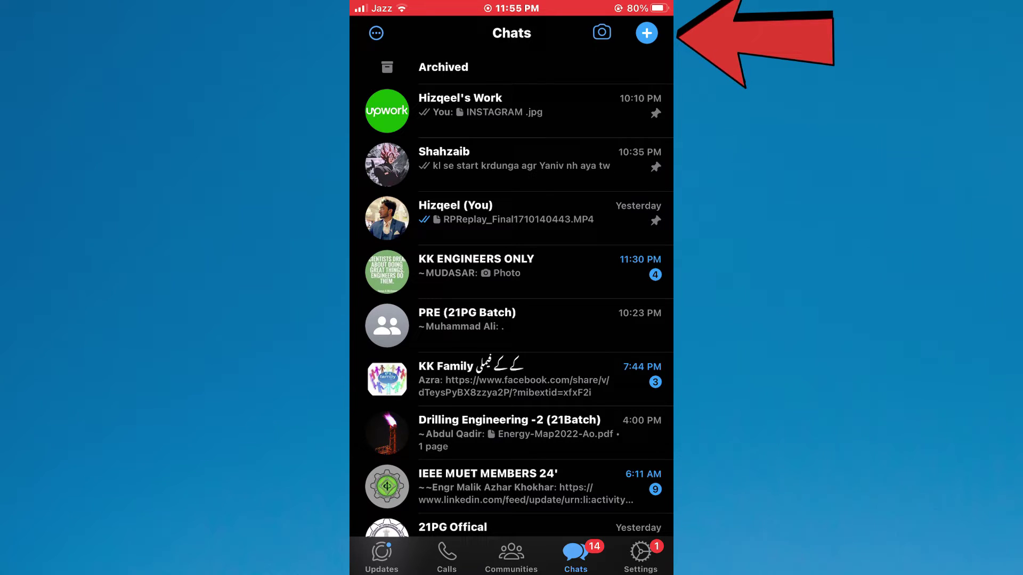
# - Create group 'Y' with Shahzaib and view its Group Info
pyautogui.click(647, 33)
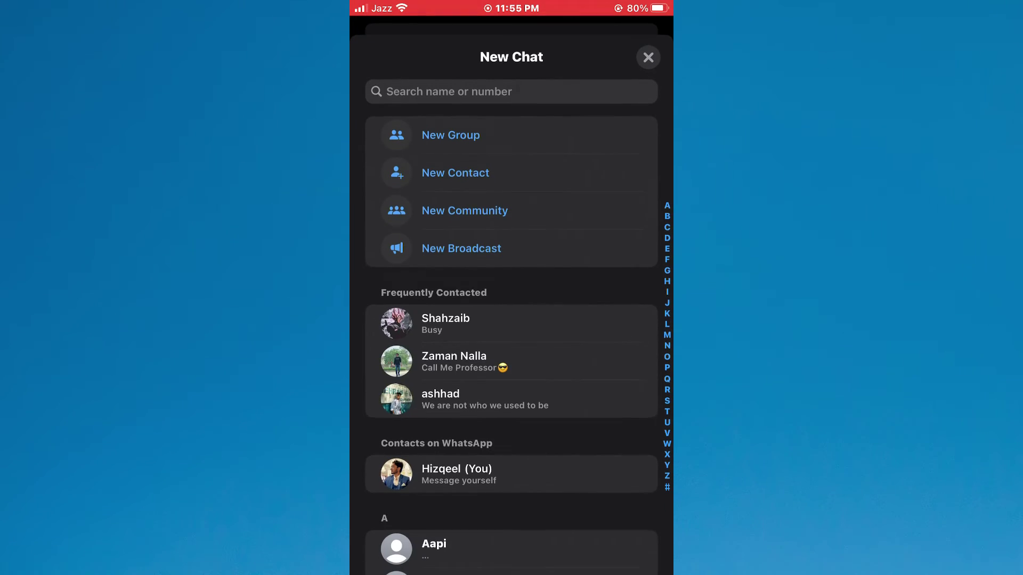
pyautogui.click(450, 131)
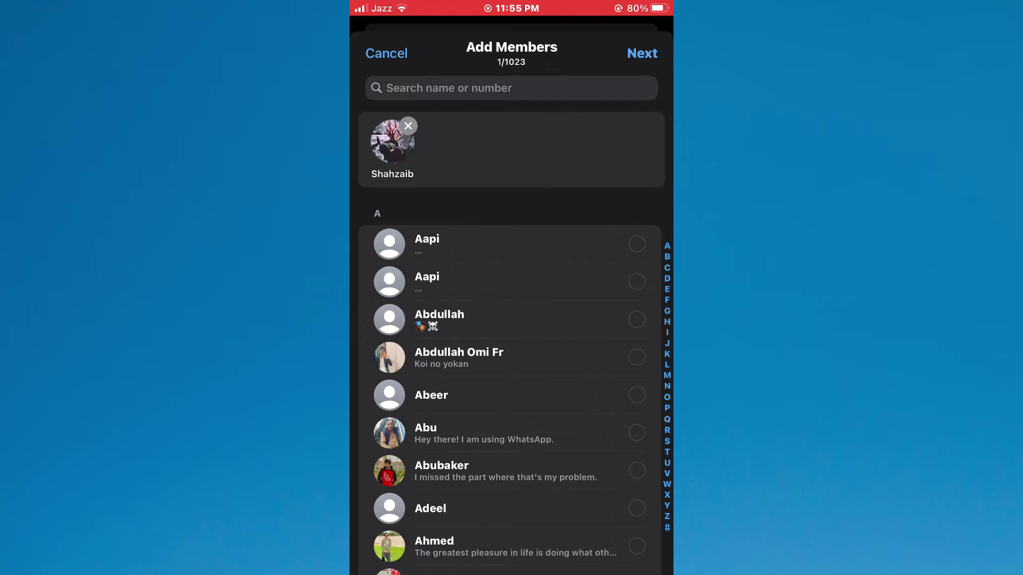
pyautogui.click(496, 33)
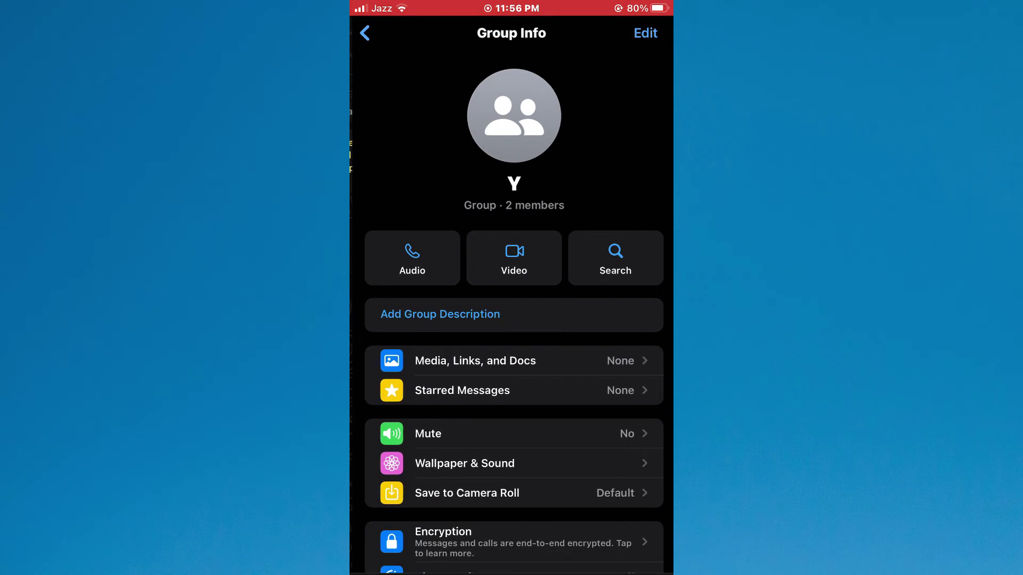
pyautogui.scroll(-2, 511, 319)
pyautogui.scroll(-3, 511, 320)
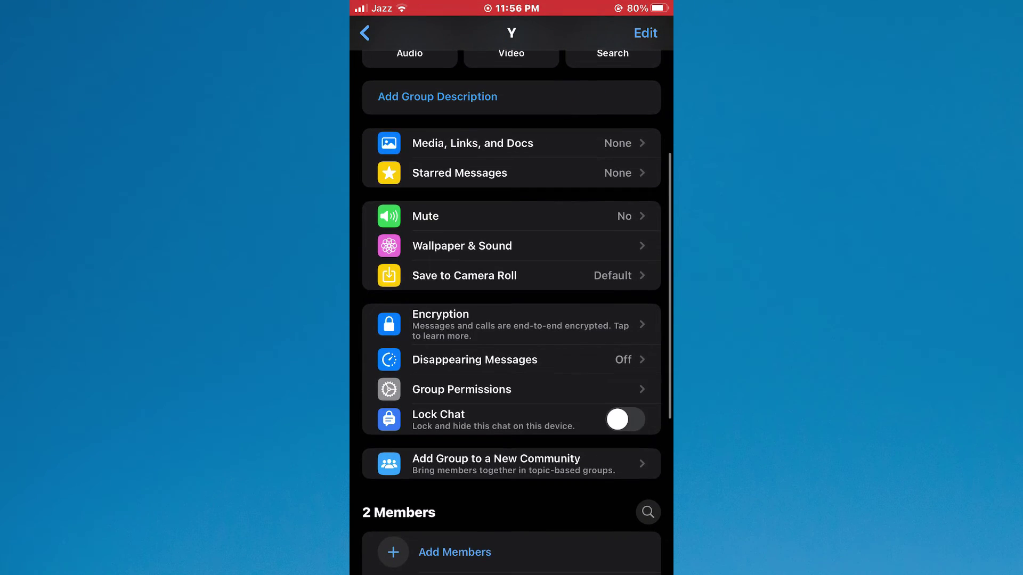
# - Add group Y to a new community named 'Test' and confirm it
pyautogui.click(495, 423)
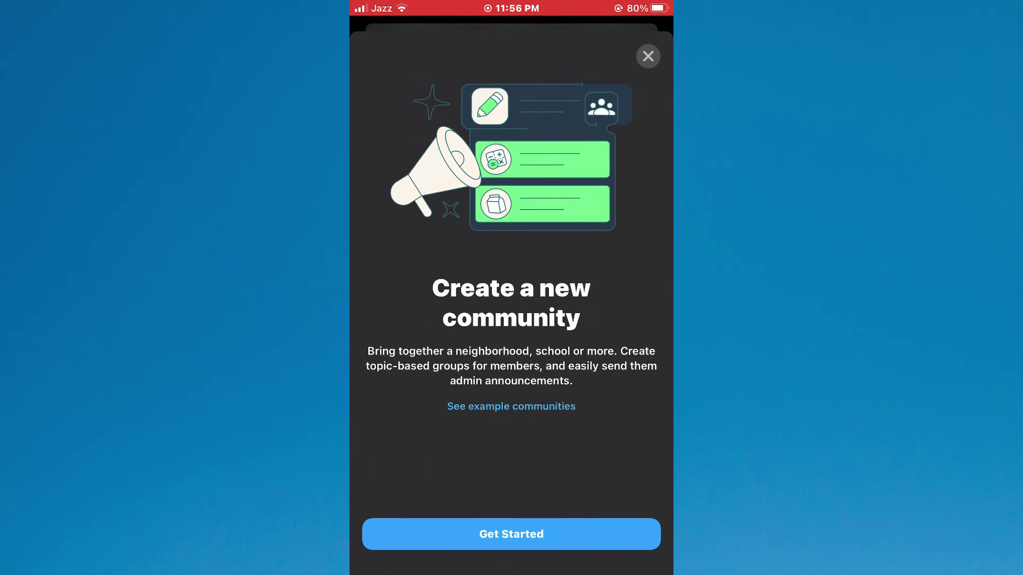
pyautogui.click(512, 534)
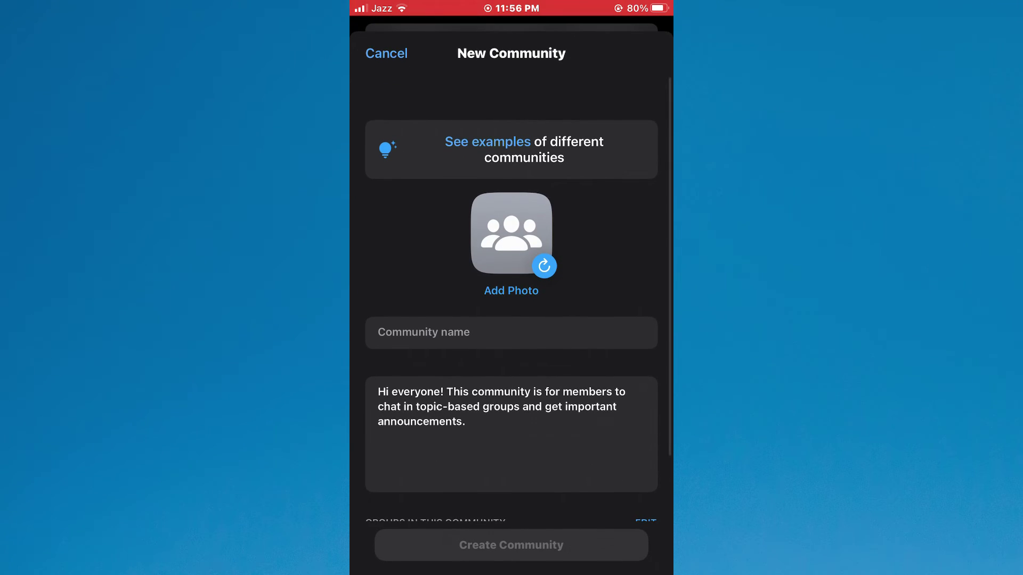
pyautogui.click(511, 332)
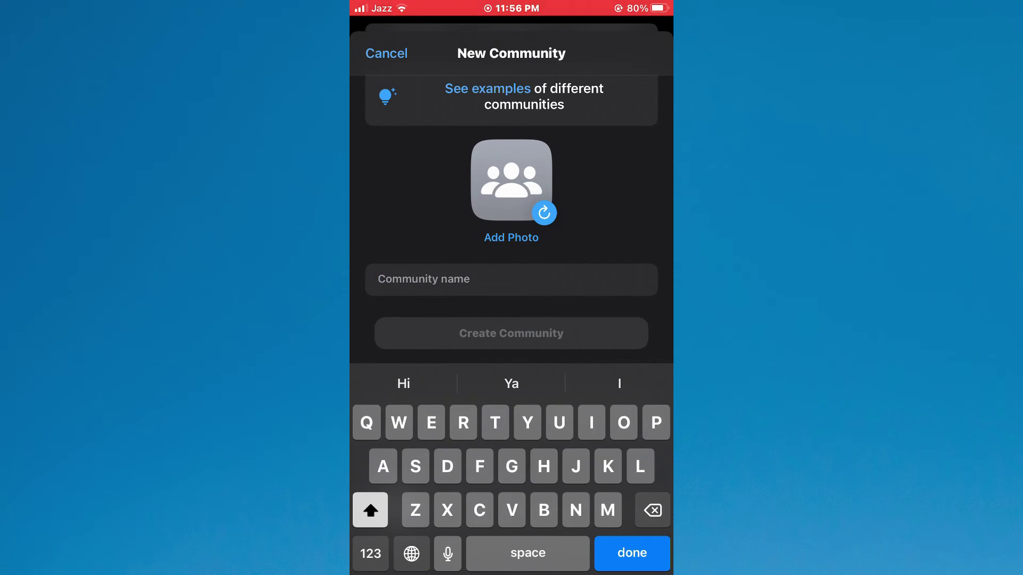
pyautogui.write('Test')
pyautogui.click(511, 515)
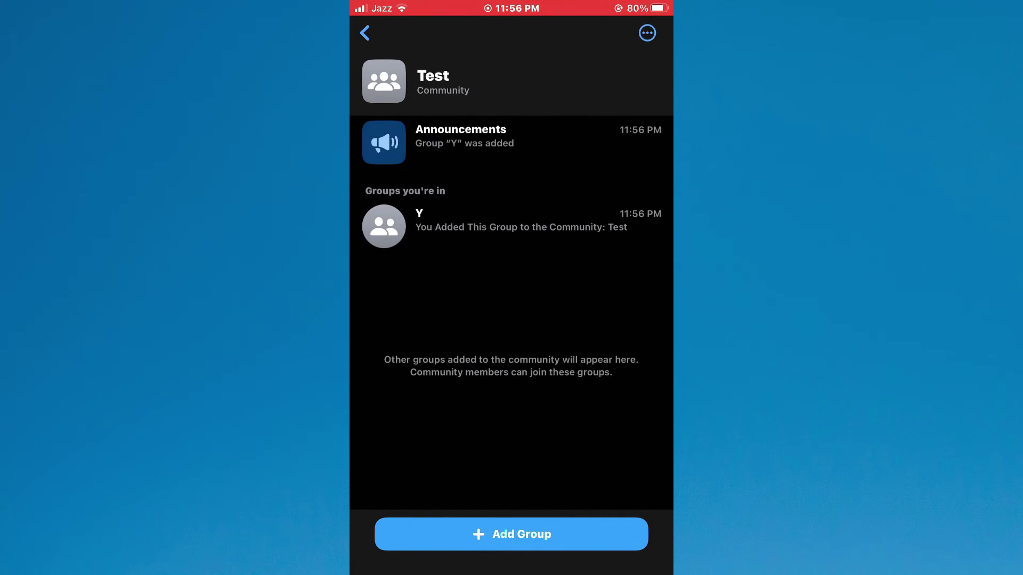
# - Open group Y from the Test community and view its Group Info
pyautogui.click(511, 227)
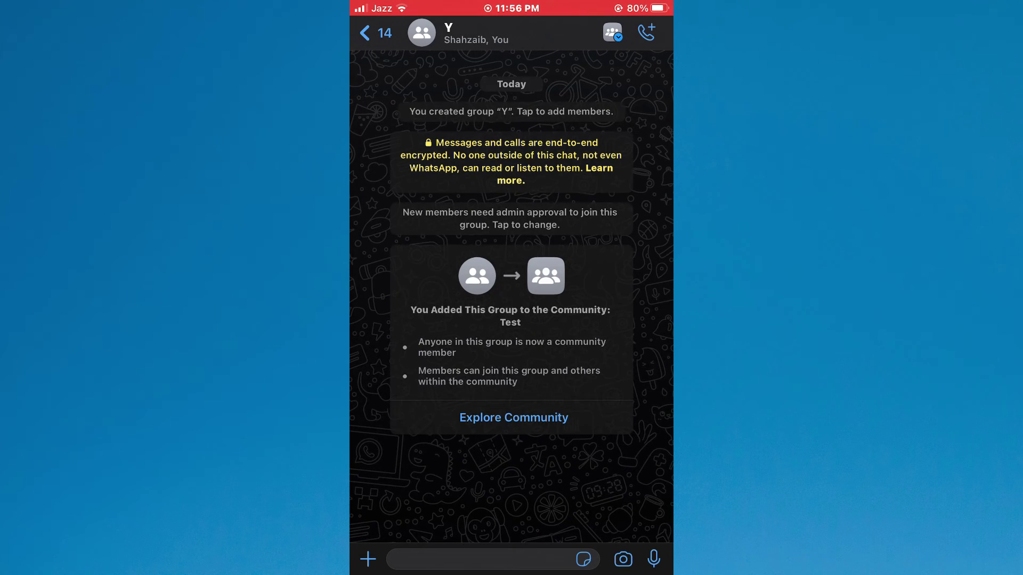
pyautogui.click(475, 33)
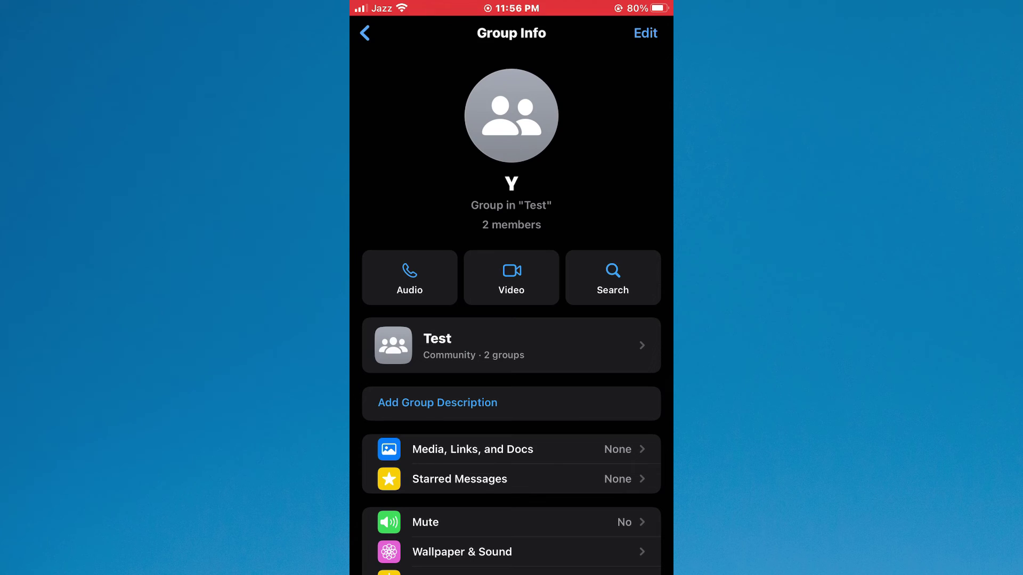
pyautogui.scroll(-10, 511, 320)
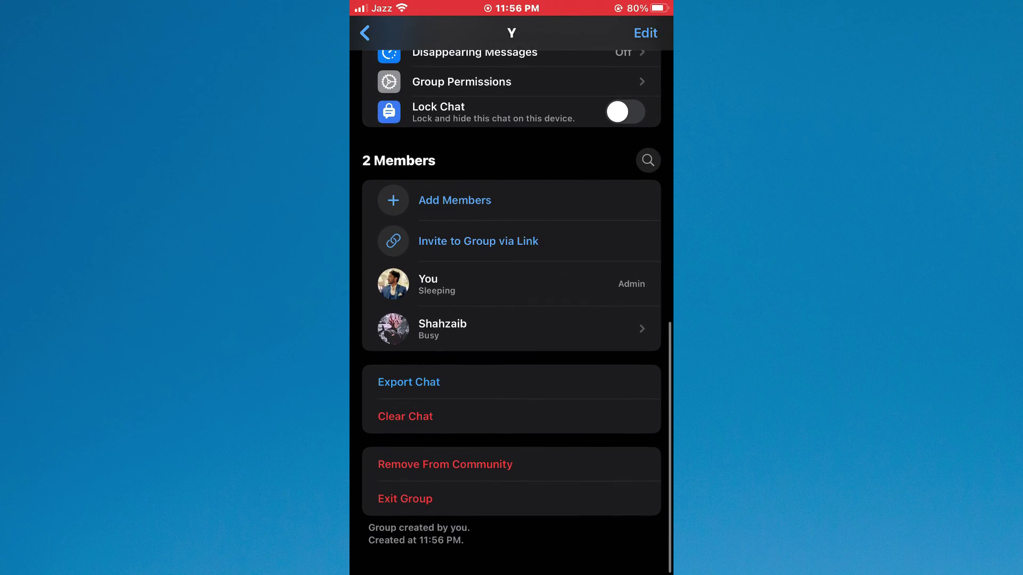